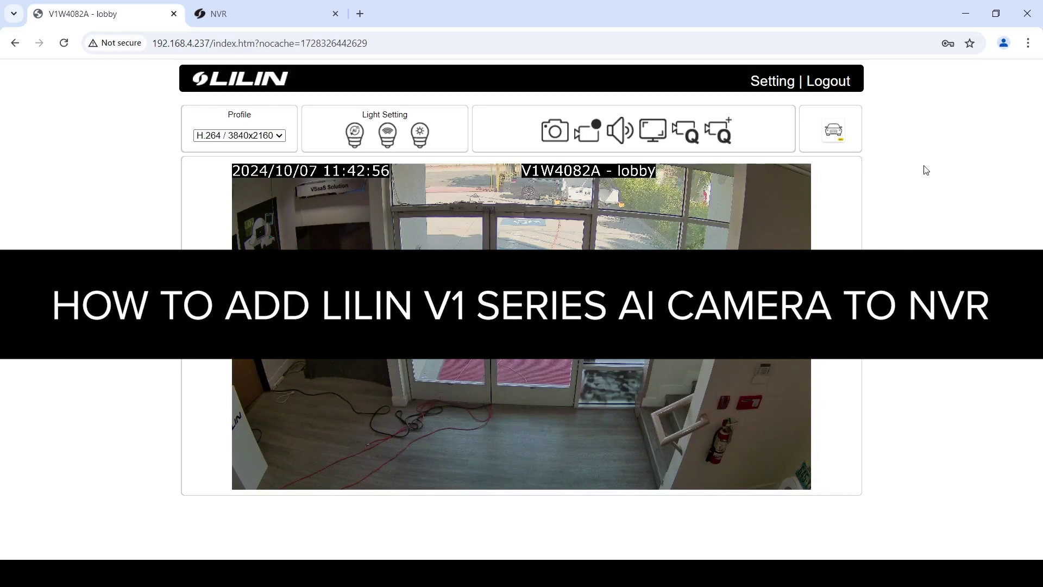
Launch the Aida camera plug-in from the camera's LPKG settings.
left_click(761, 87)
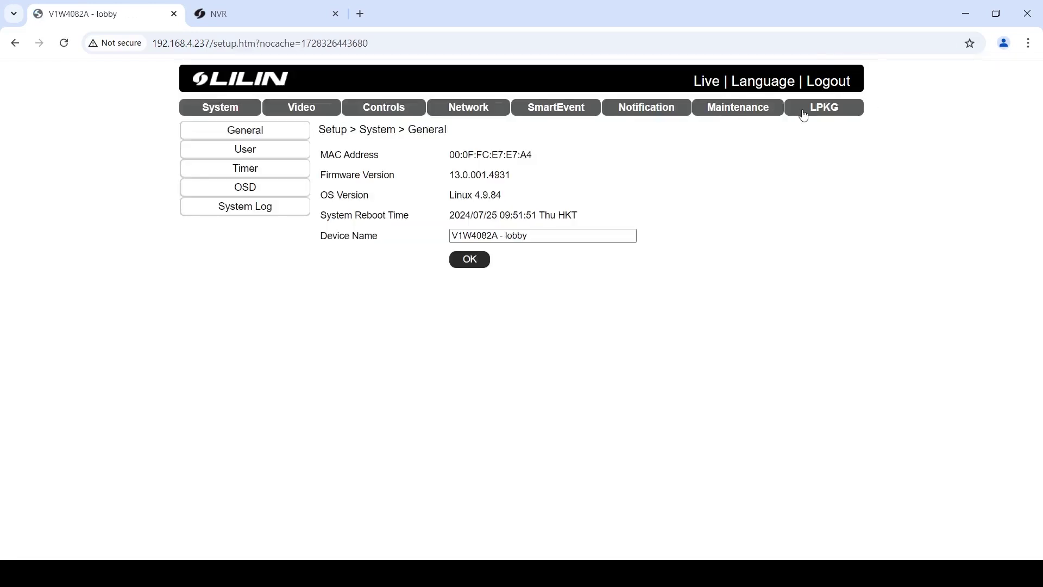
left_click(804, 109)
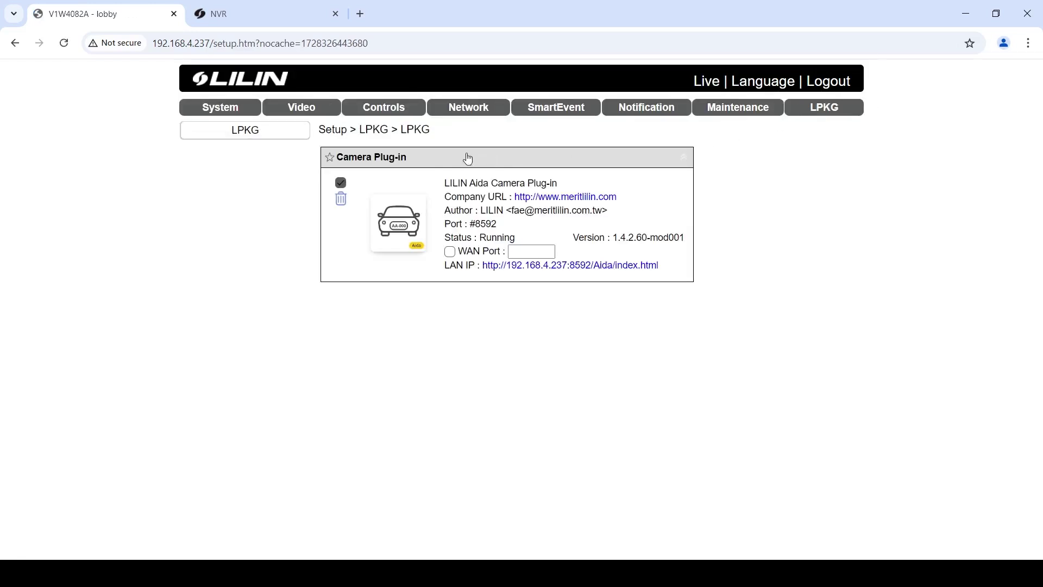
left_click(399, 227)
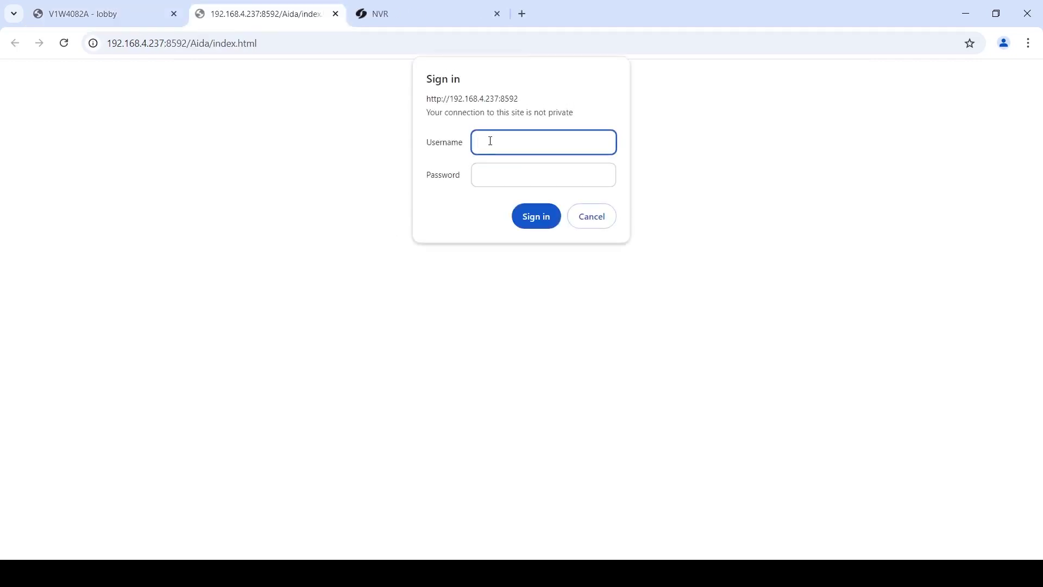
Fill in the sign-in username and password for the Aida plug-in.
type("admin")
key("Tab")
type("••••••••••")
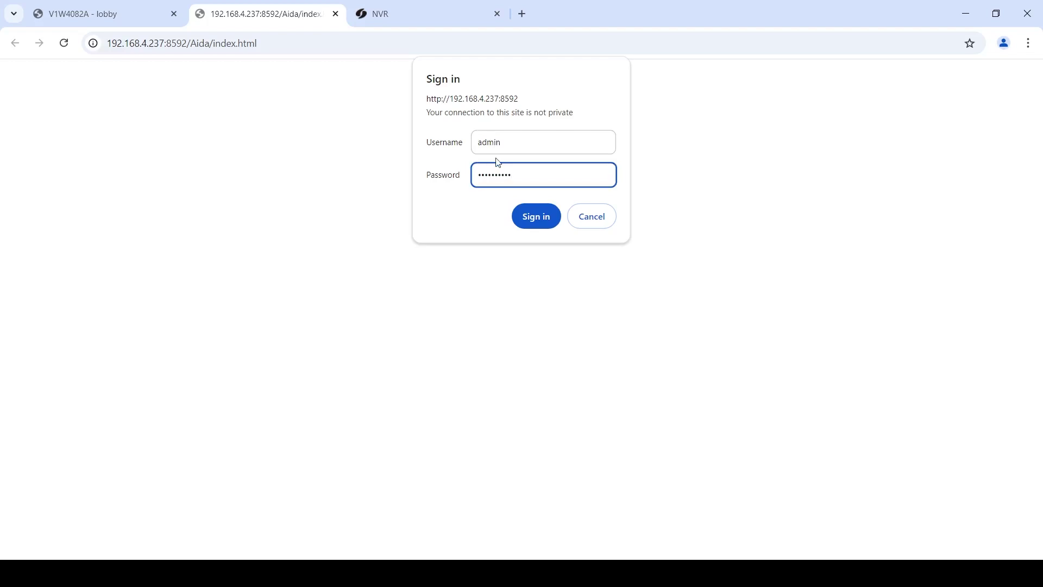
Sign in and add car to the alarm's object Classification alongside person.
left_click(535, 223)
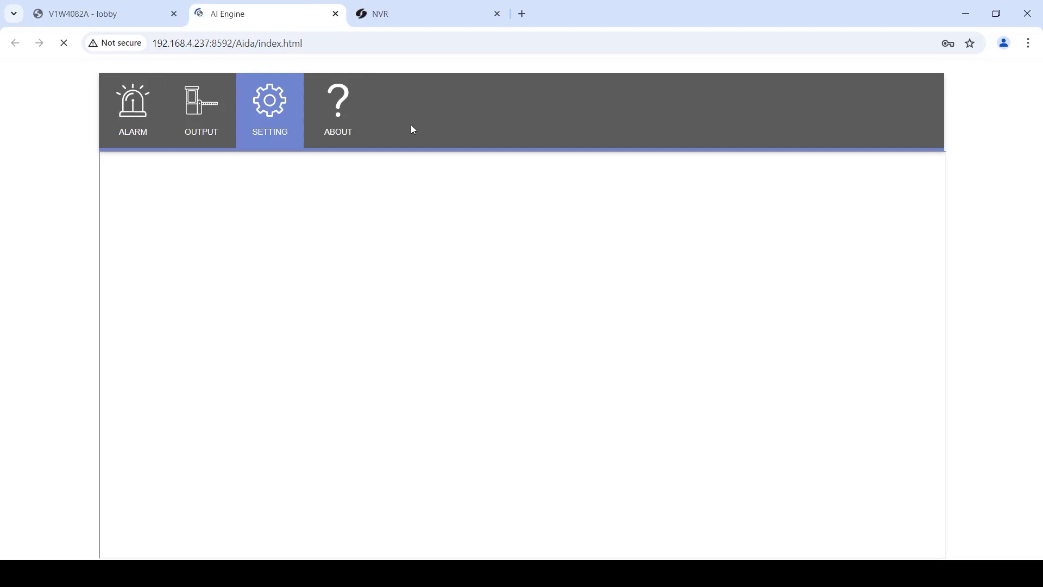
left_click(121, 116)
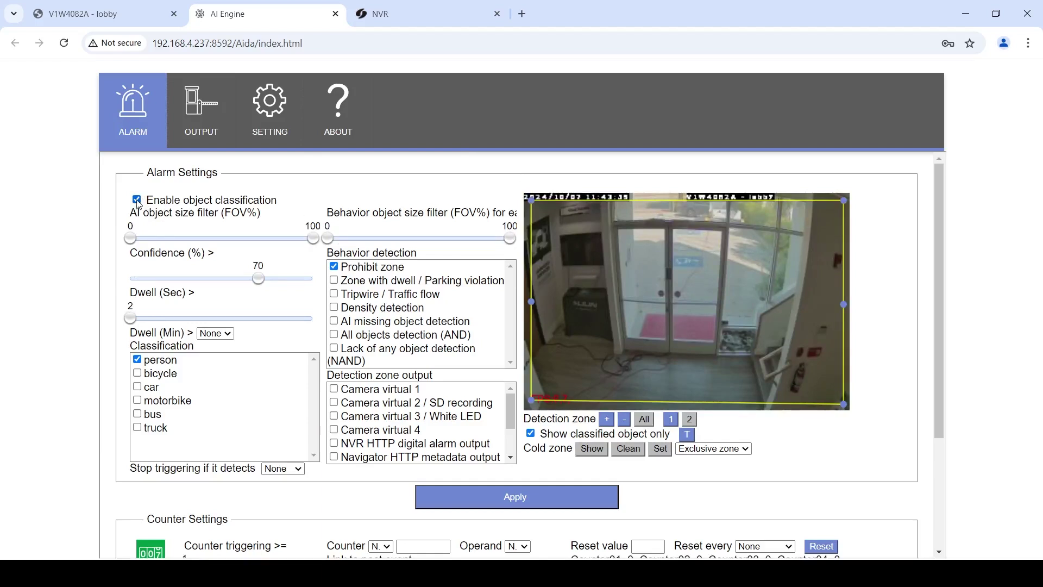
left_click_drag(144, 200, 291, 203)
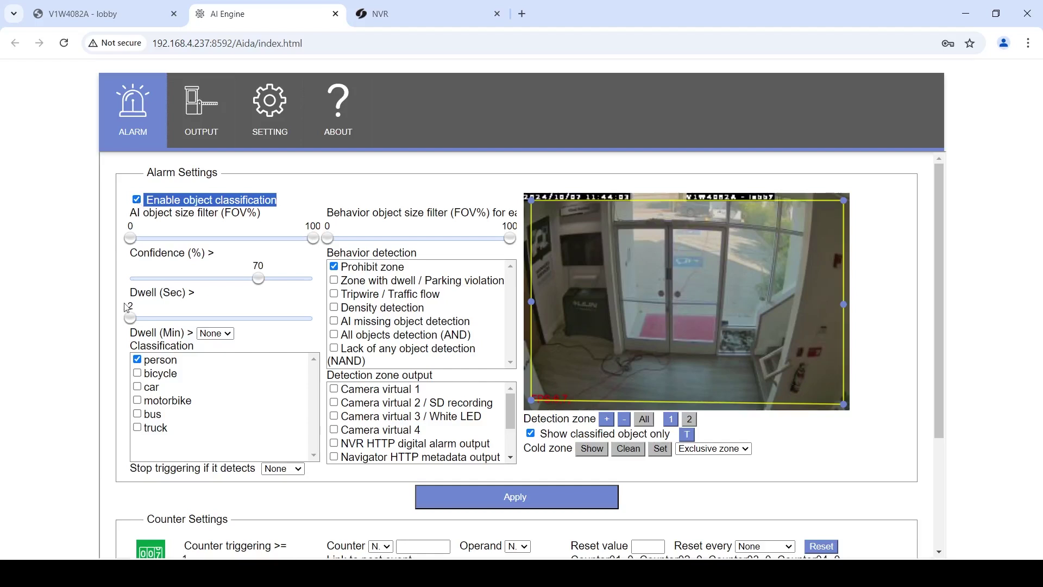
left_click_drag(146, 363, 174, 373)
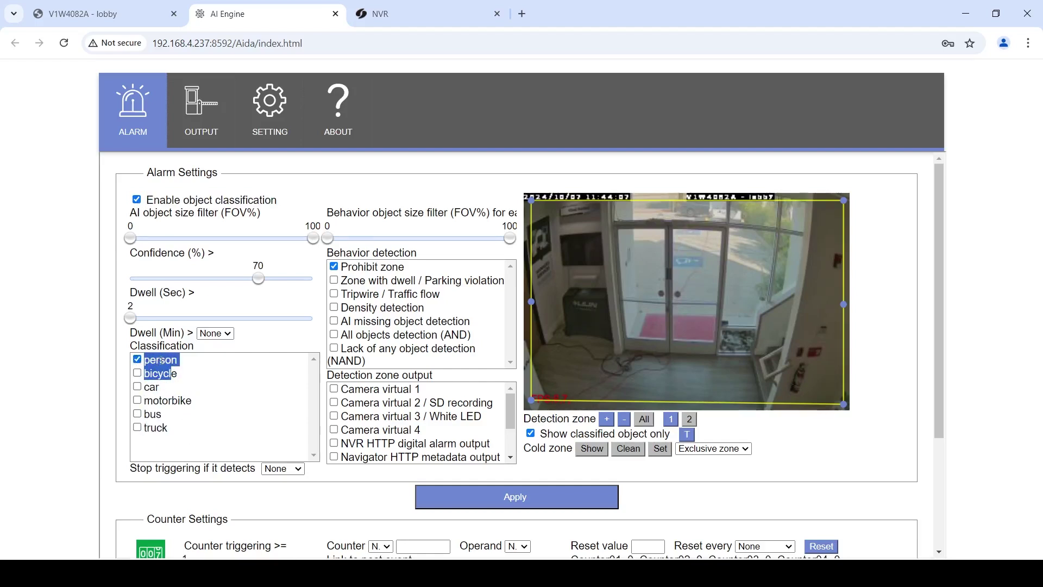
left_click(137, 387)
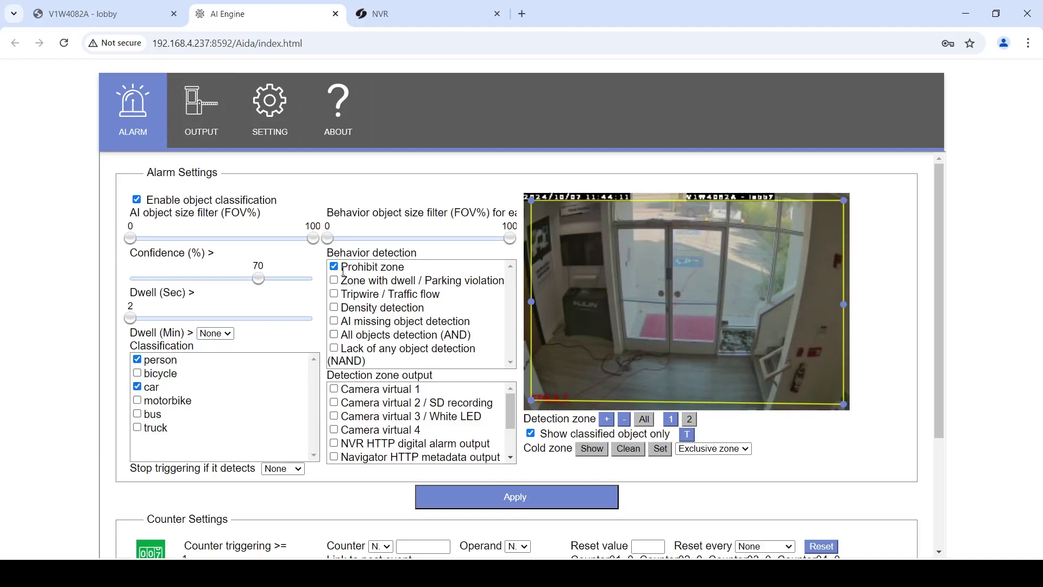
Check the Prohibit zone behavior for zones 2 and 1, then apply the alarm settings.
left_click_drag(341, 266, 413, 269)
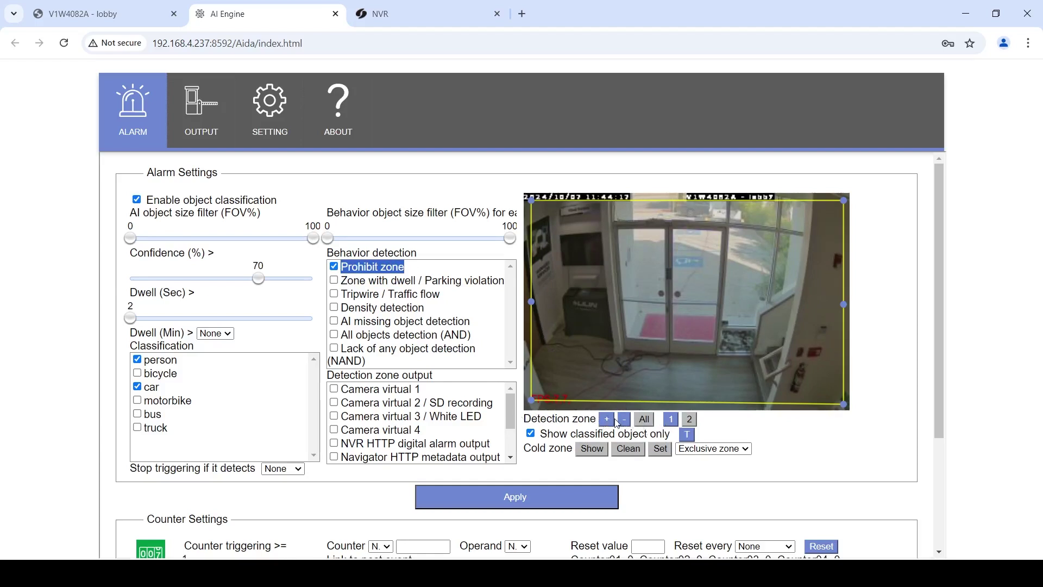
left_click(690, 422)
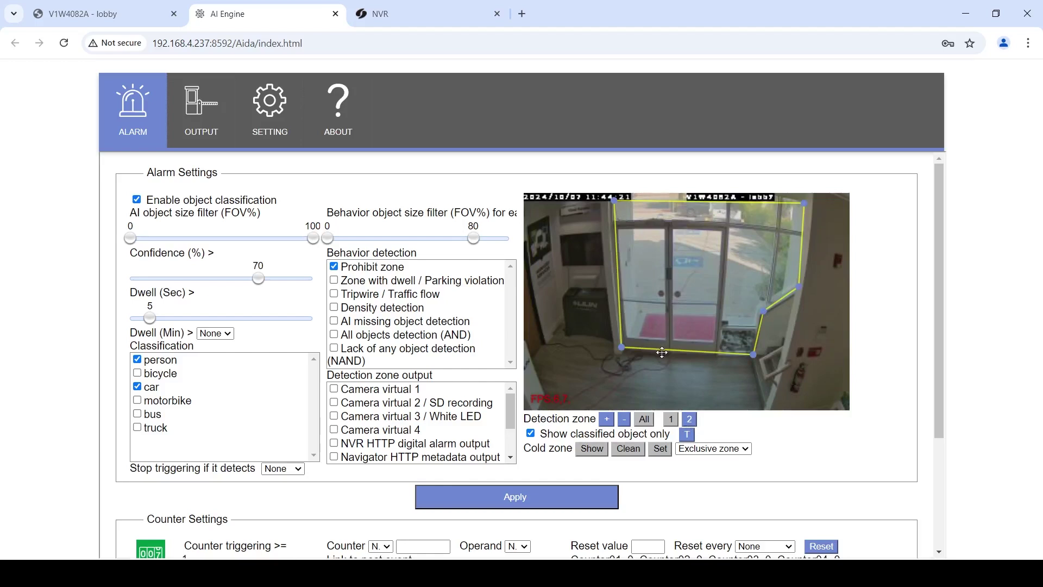
left_click(671, 420)
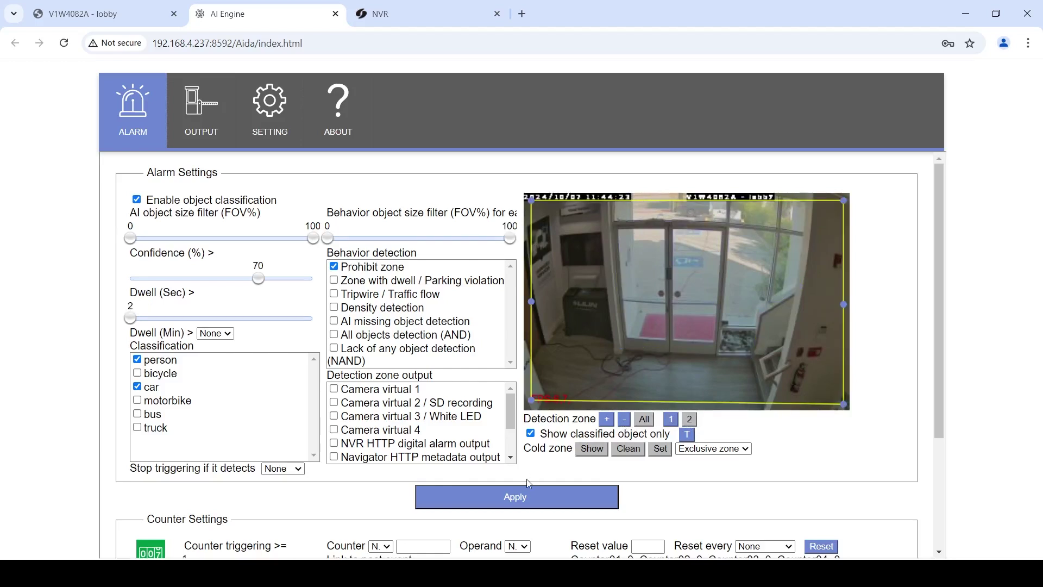
left_click(525, 497)
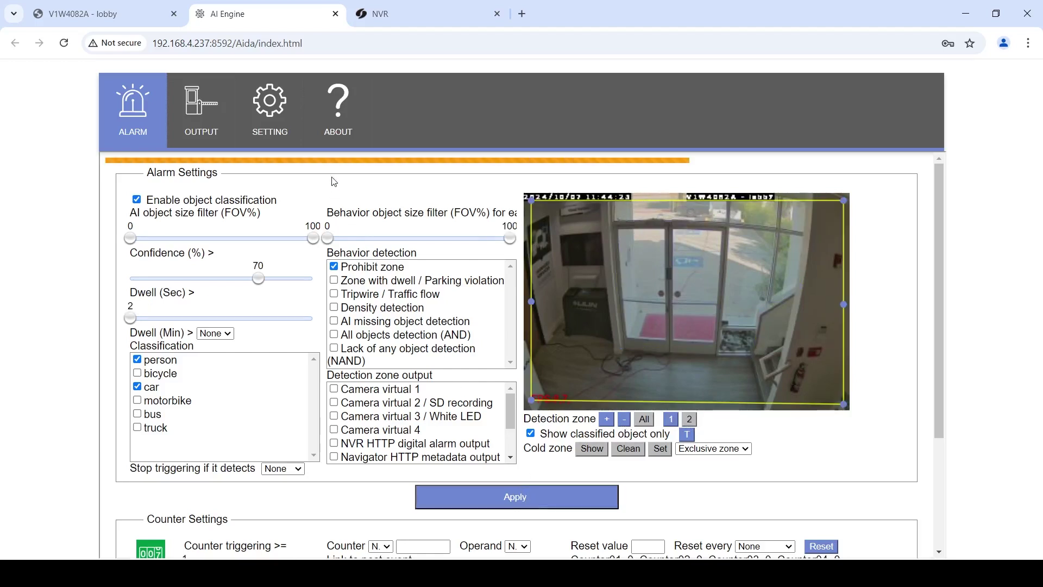
left_click(289, 118)
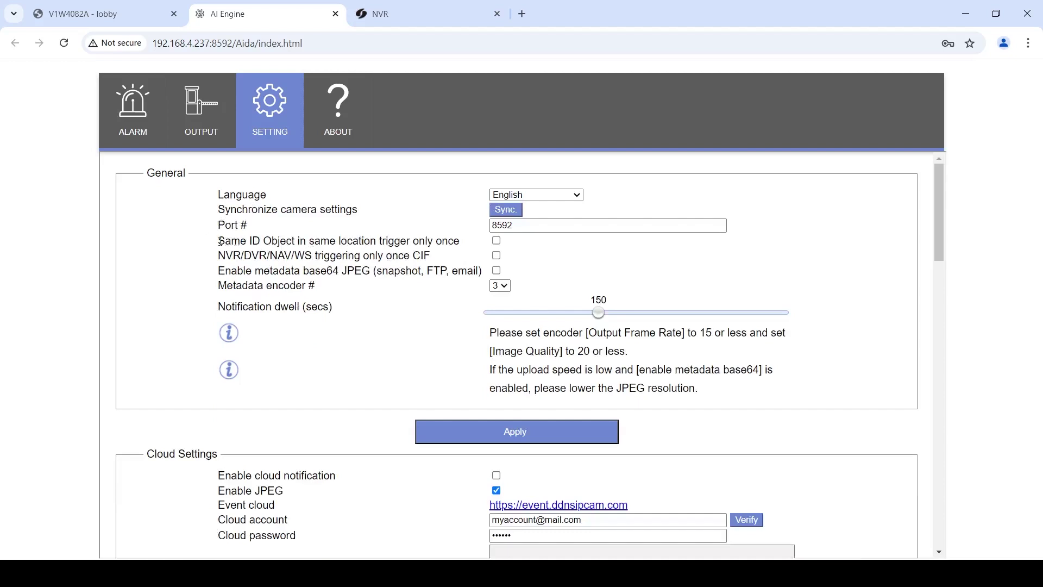
Leave 'Same ID Object in same location trigger only once' unchecked and apply the general settings.
left_click_drag(220, 240, 472, 245)
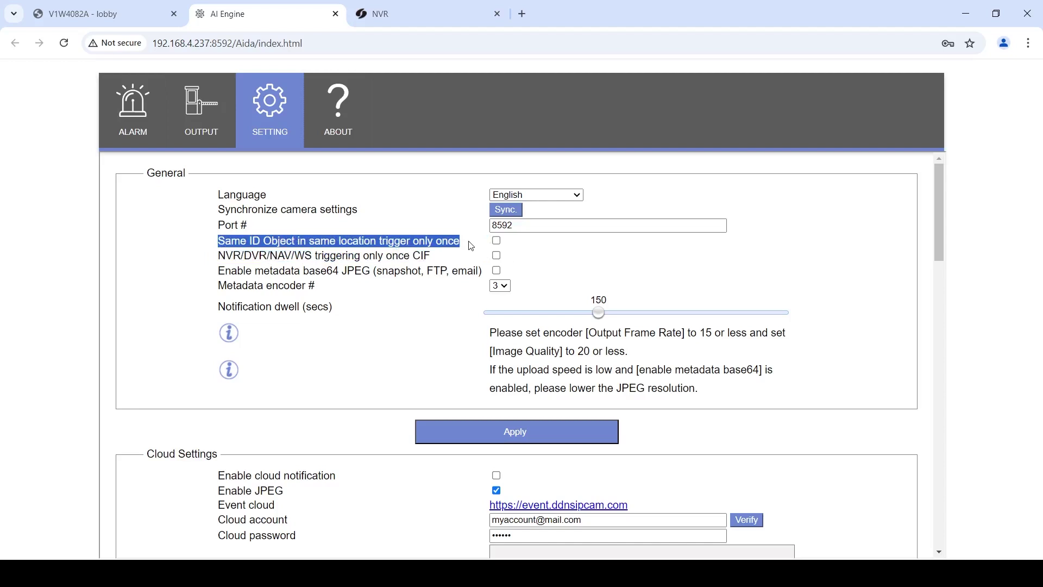
mouse_move(471, 245)
left_mouse_down()
mouse_move(438, 243)
mouse_move(470, 247)
left_mouse_up()
left_click(470, 247)
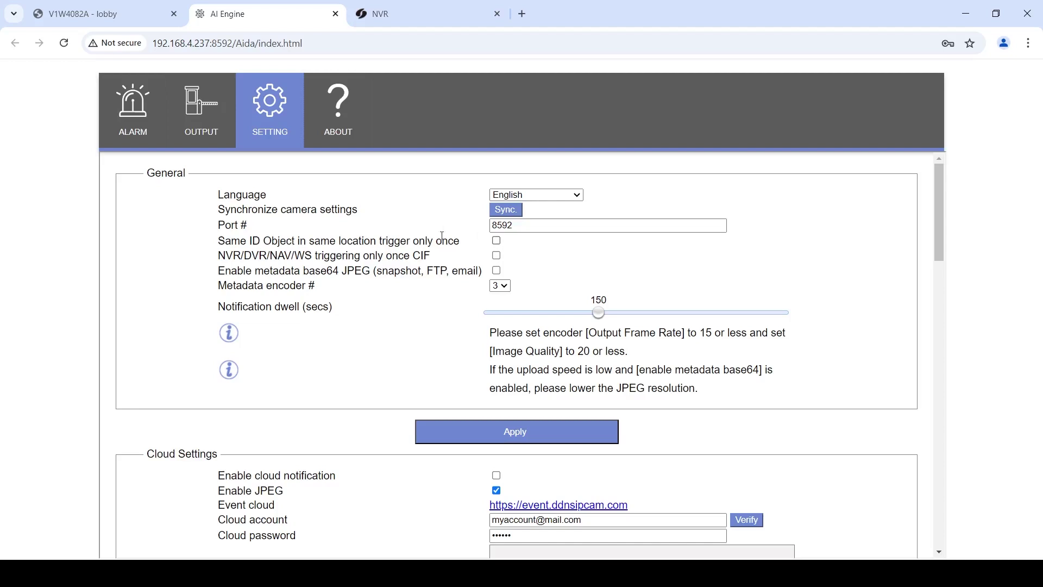
left_click_drag(218, 244, 553, 245)
left_click(489, 431)
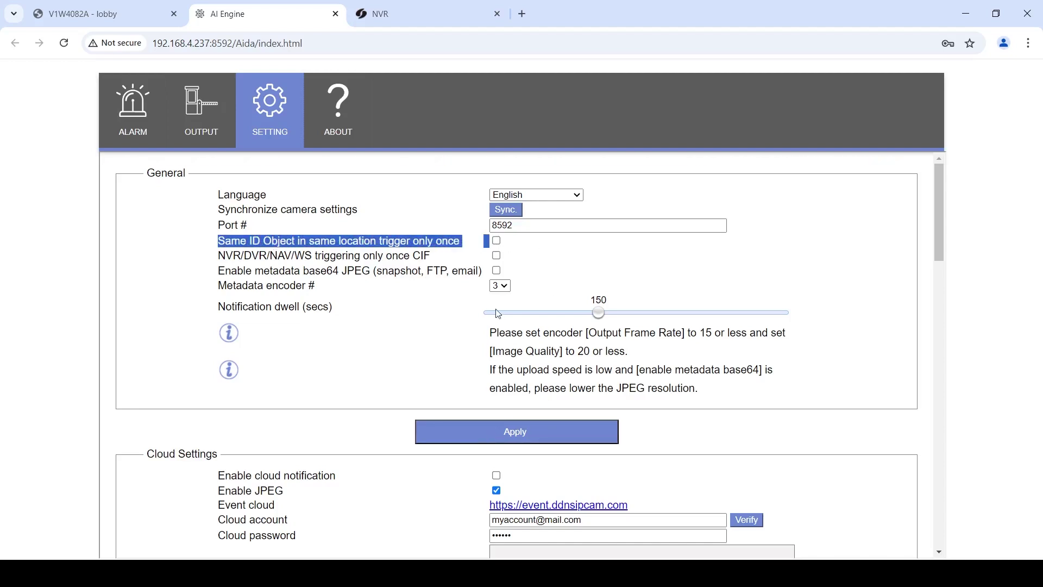
Switch to the NVR tab and show CAM02's lobby feed alone in a full single view.
left_click(403, 20)
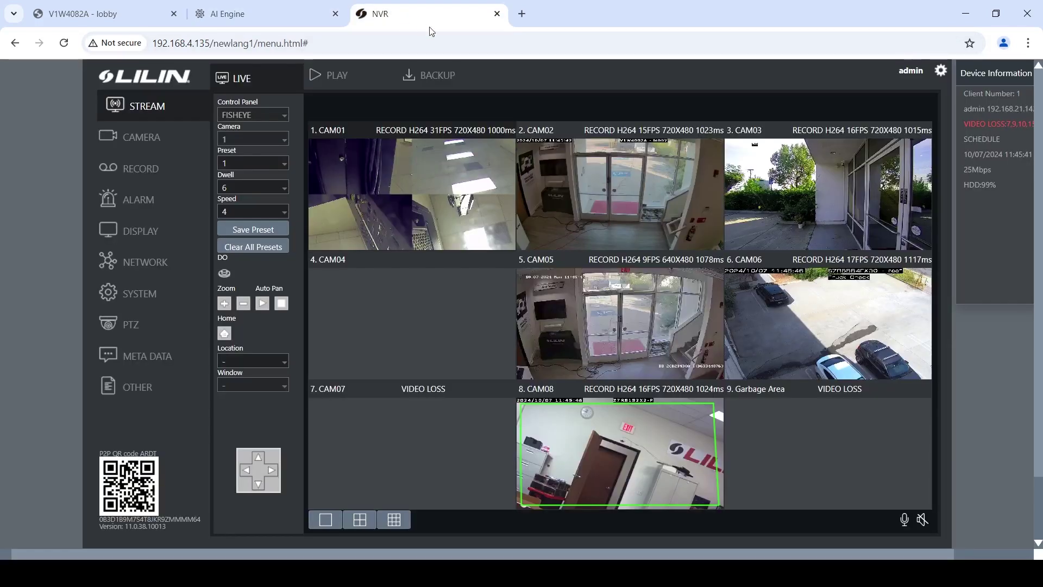
double_click(614, 231)
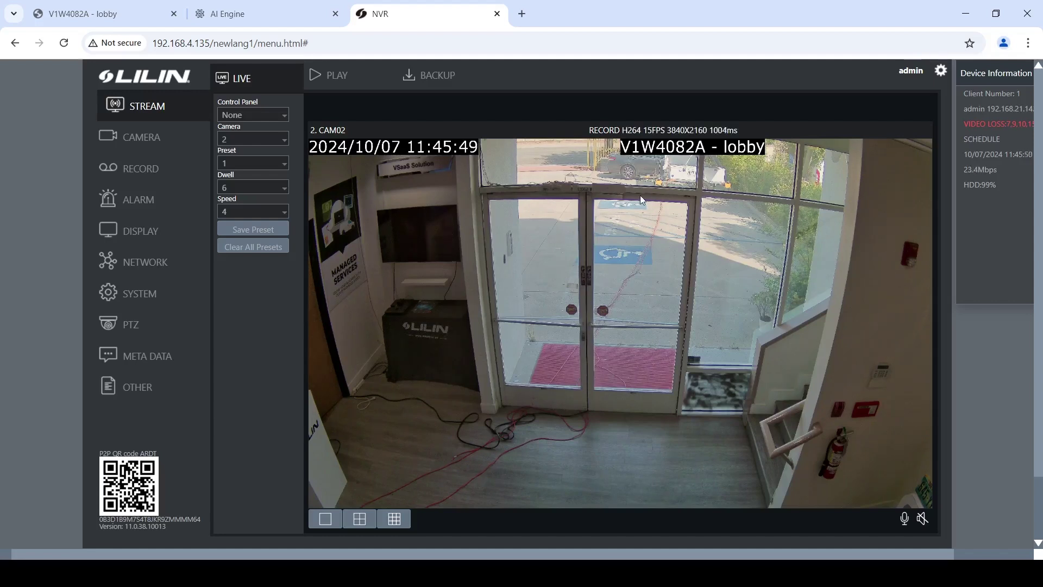
left_click(140, 363)
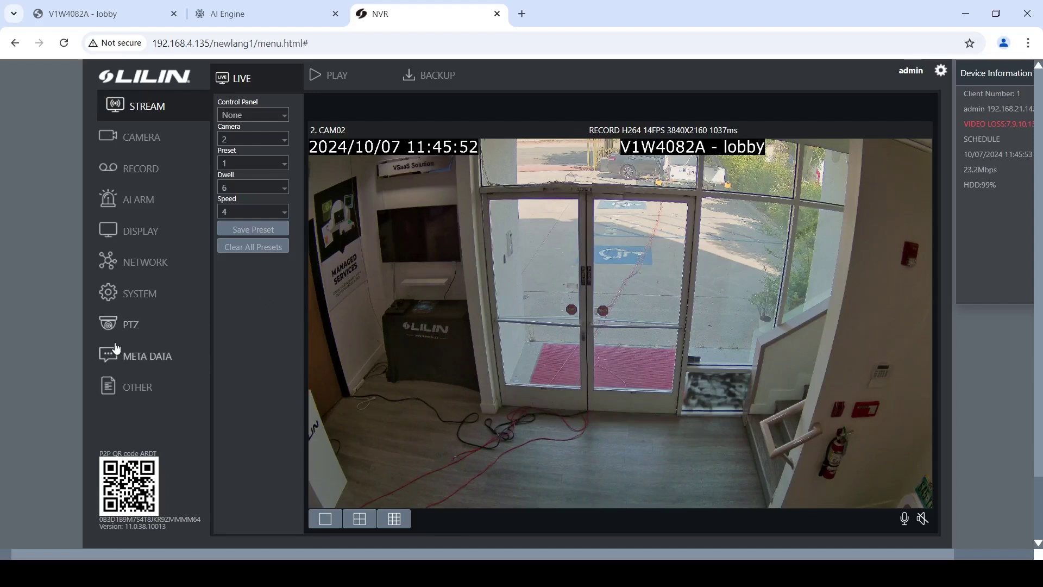
Detect CAM02's AI camera in Meta Data: metadata On, Event #2 Restricted Area Detection.
left_click(155, 361)
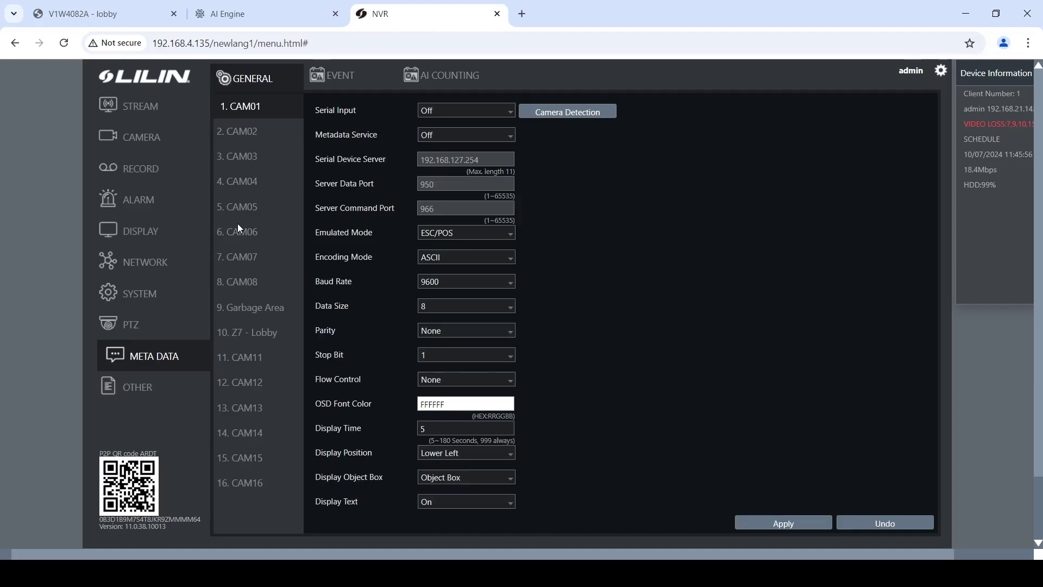
left_click(248, 137)
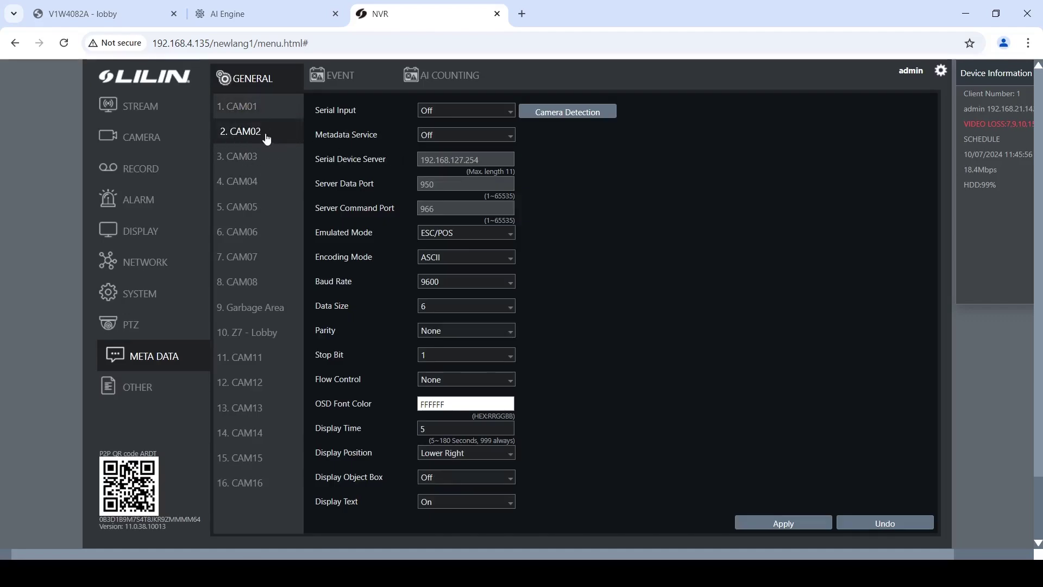
left_click(557, 112)
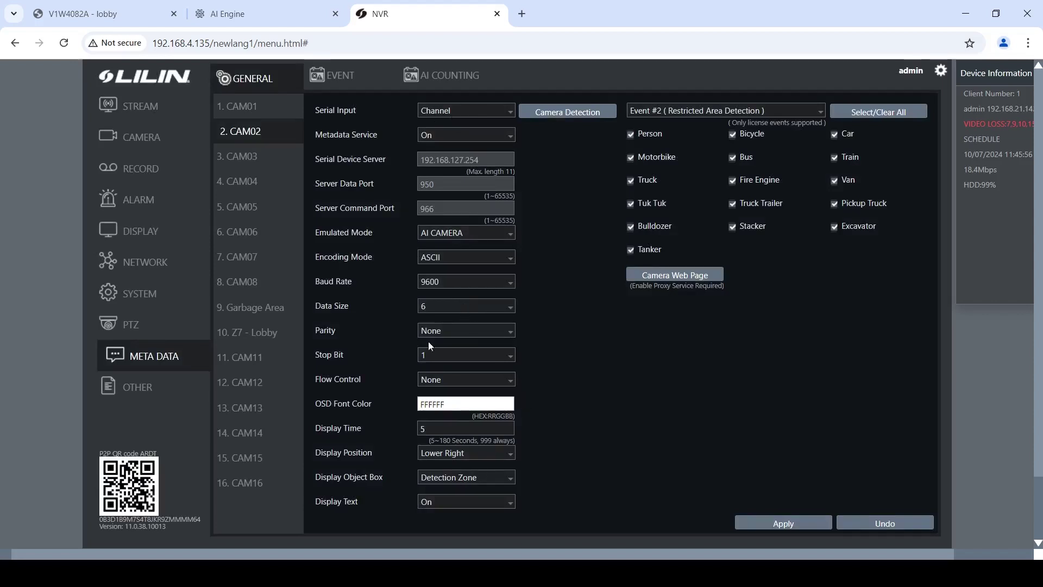
Limit CAM02's metadata event filter to Person and Car.
left_click(867, 114)
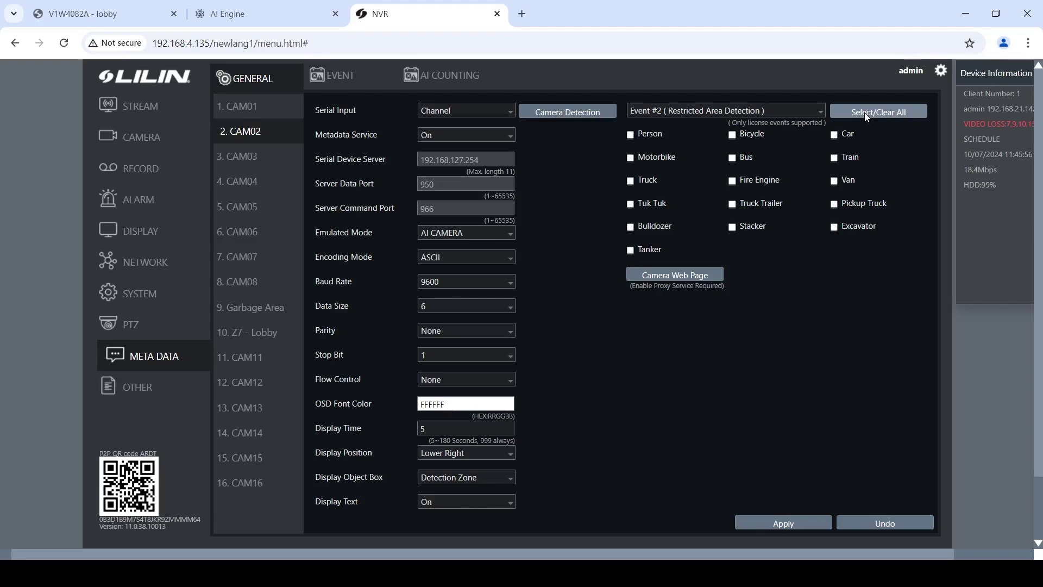
left_click(631, 135)
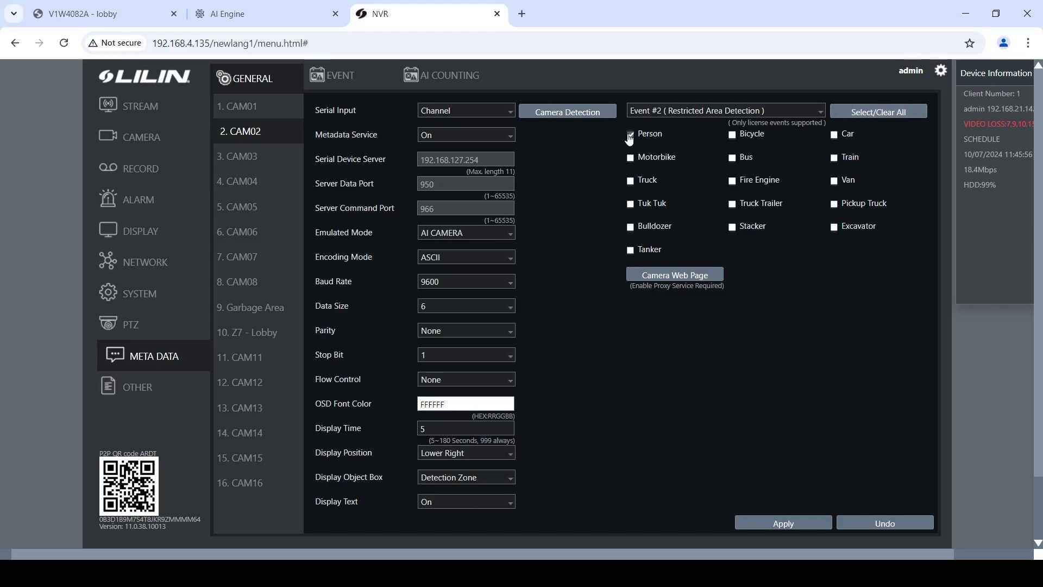
left_click(834, 136)
Set Display Object Box to Object Box/Detection Zone and apply CAM02's metadata settings.
left_click(474, 484)
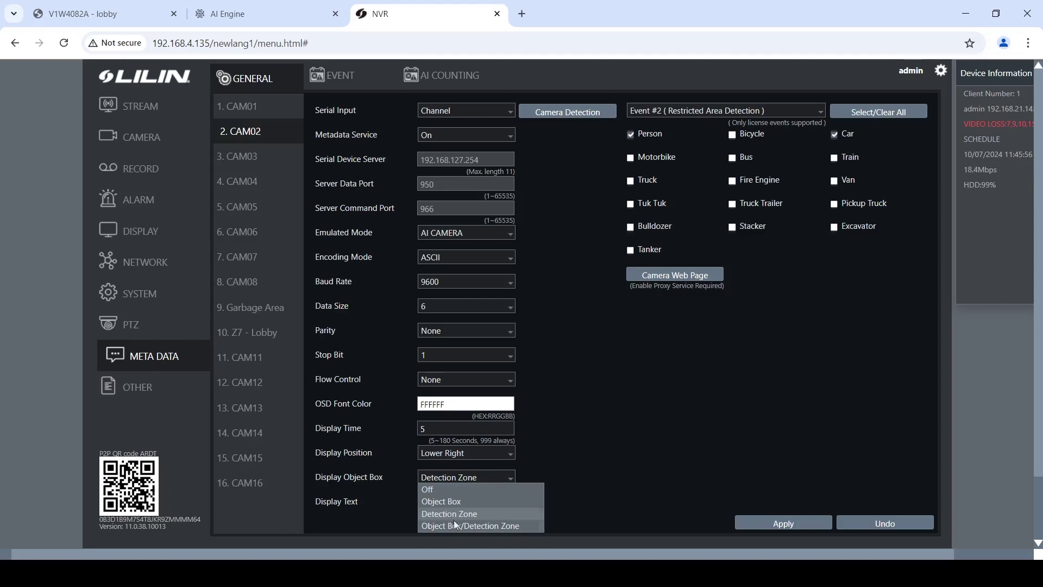
left_click(462, 525)
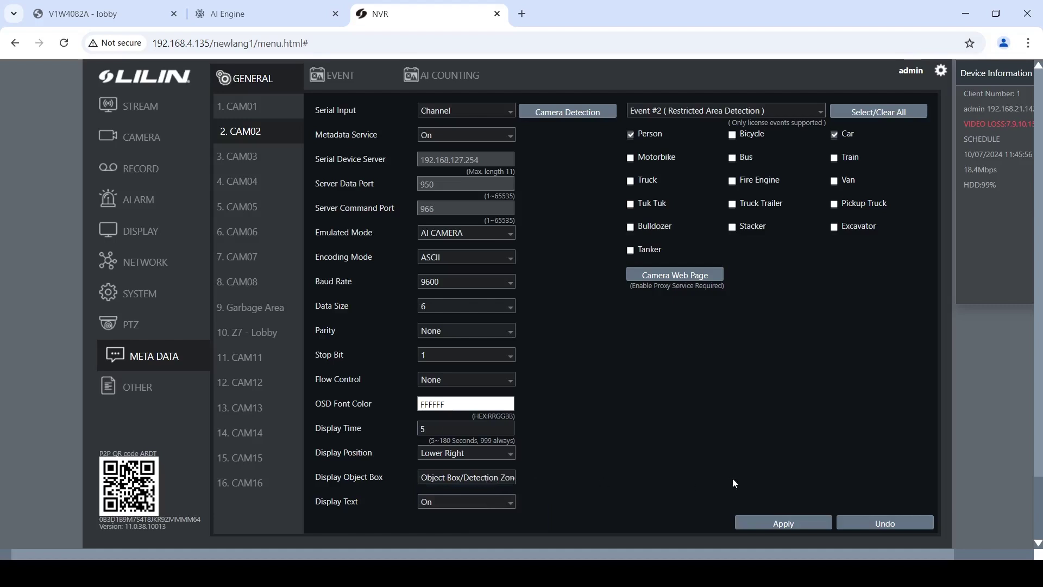
left_click(786, 522)
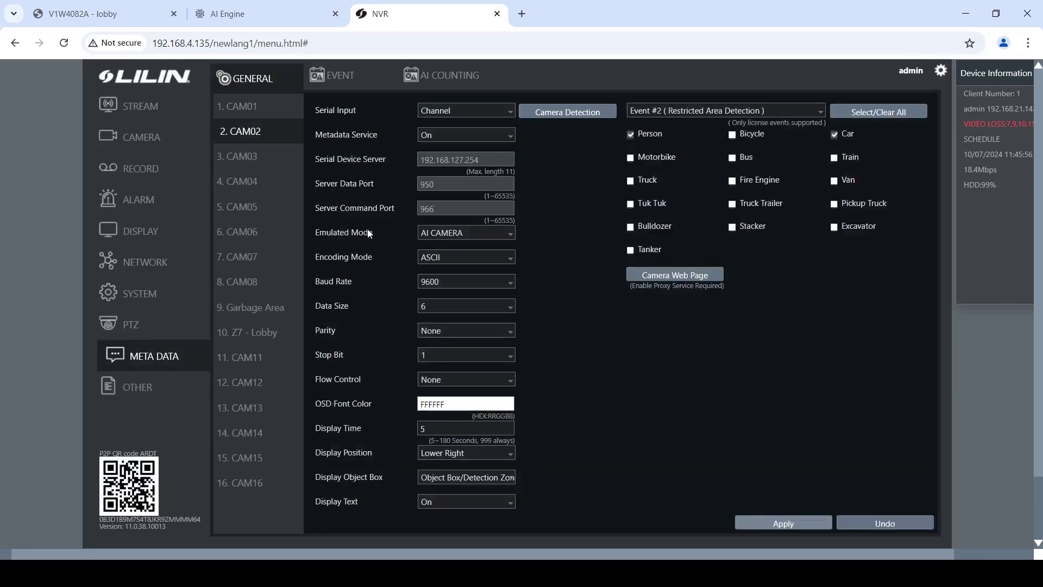
Set CAM02's Alarm Input Type to IP Camera and apply the alarm settings.
left_click(137, 200)
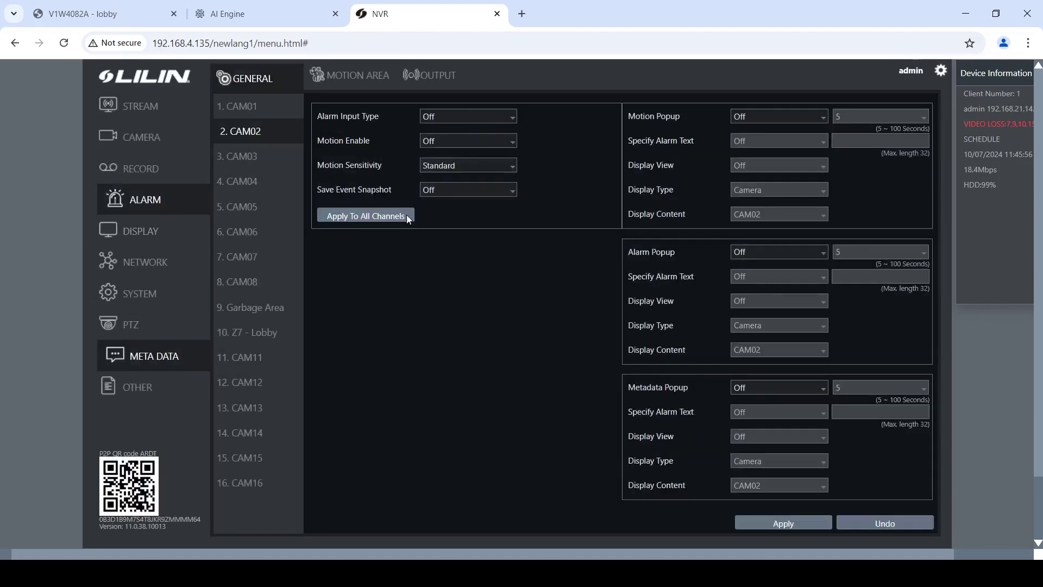
left_click(481, 121)
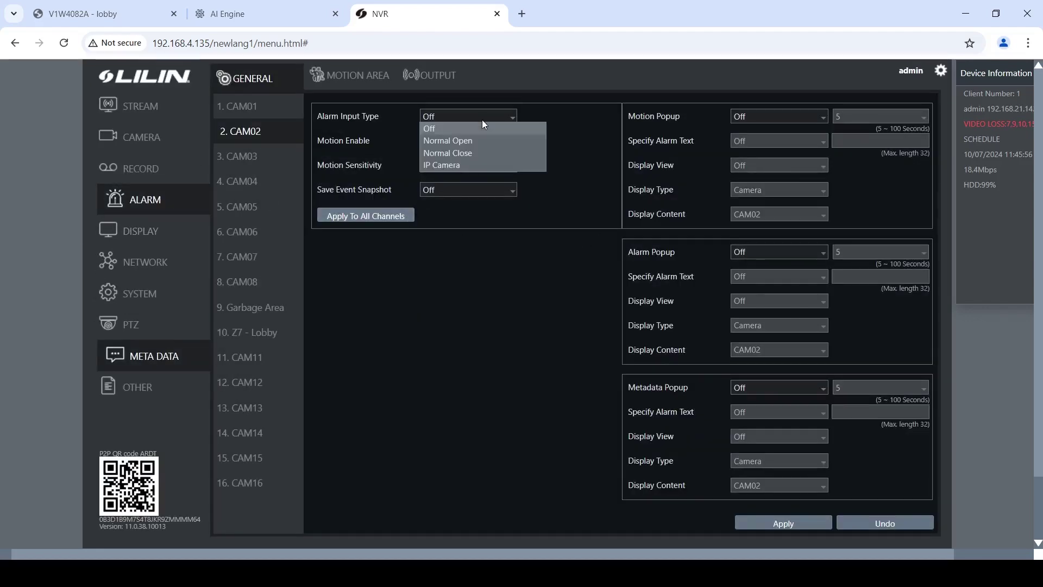
left_click(438, 167)
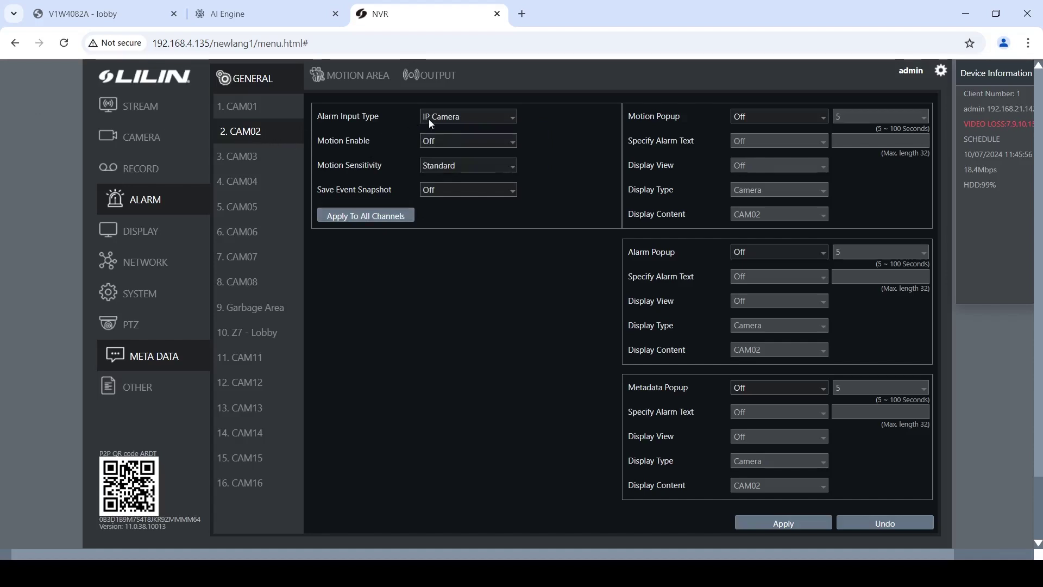
left_click(768, 521)
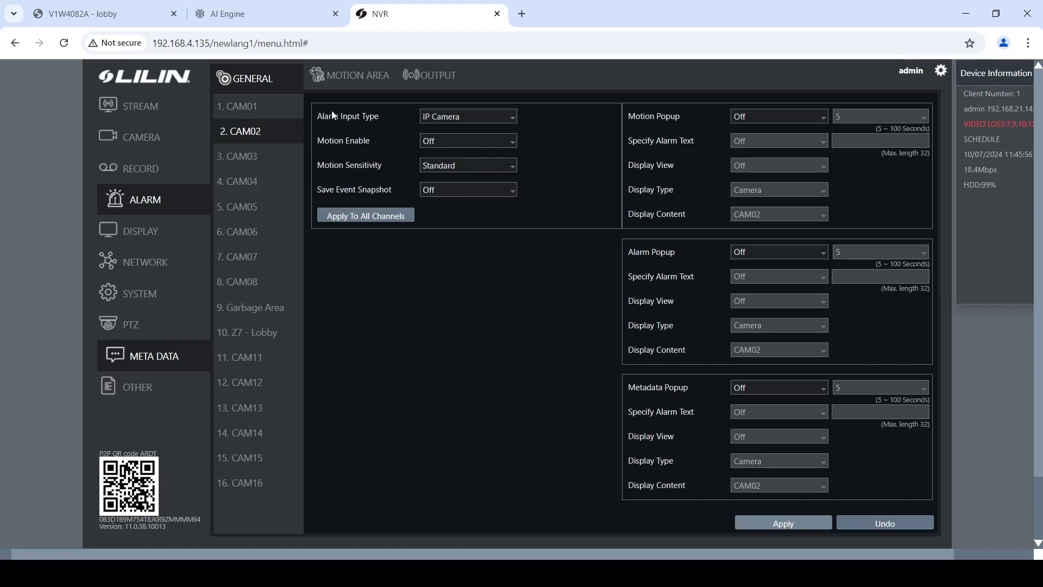
Turn Notification Enable On under OUTPUT and bring up its Channel Events.
left_click(445, 81)
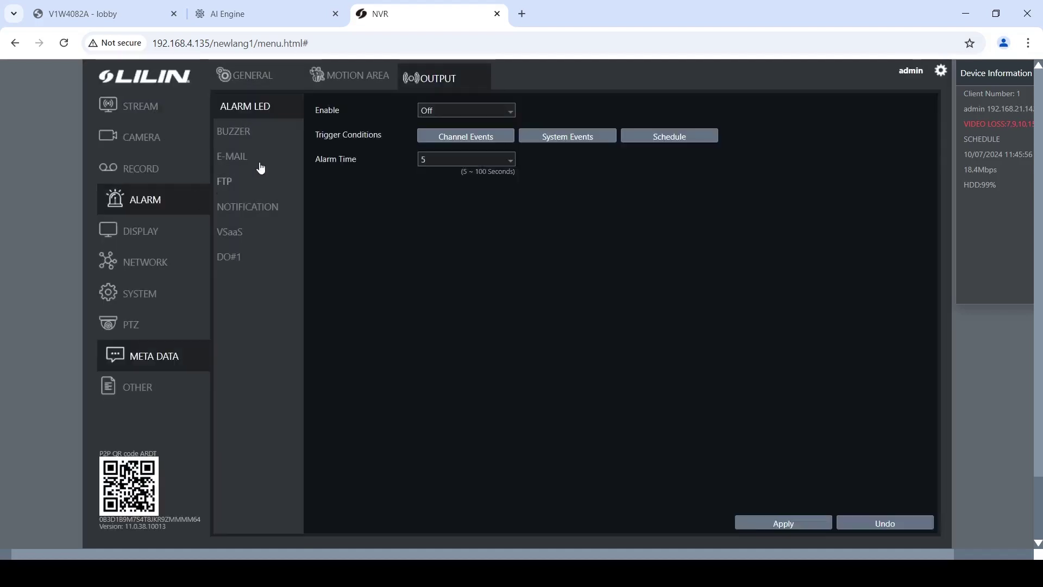
left_click(267, 207)
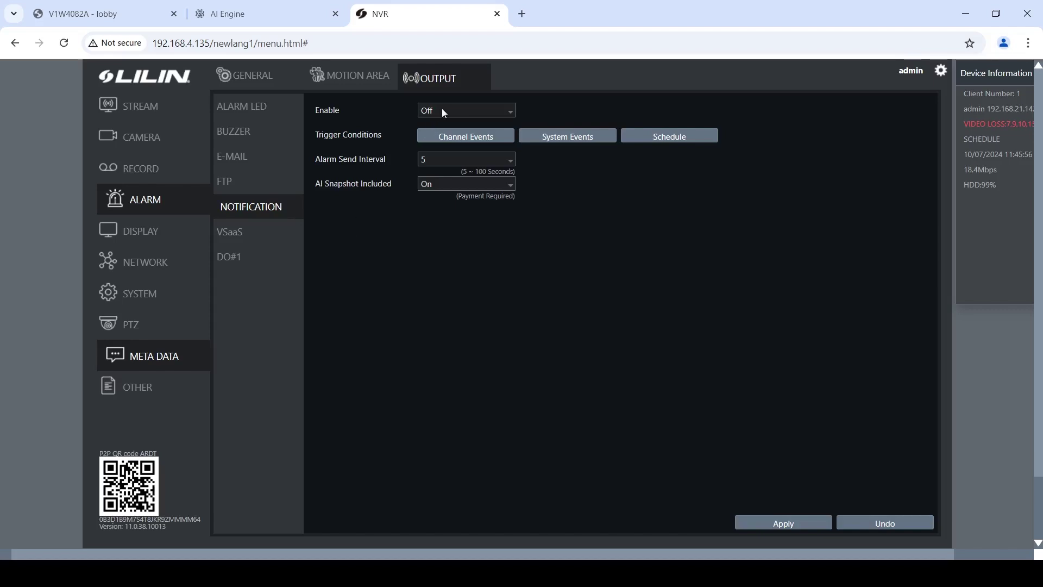
left_click(457, 111)
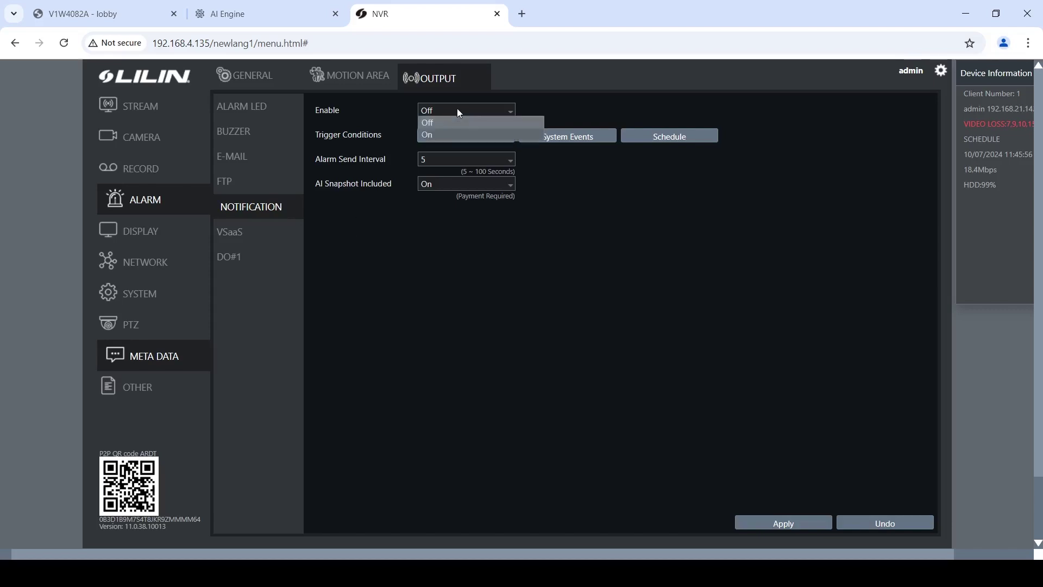
left_click(460, 137)
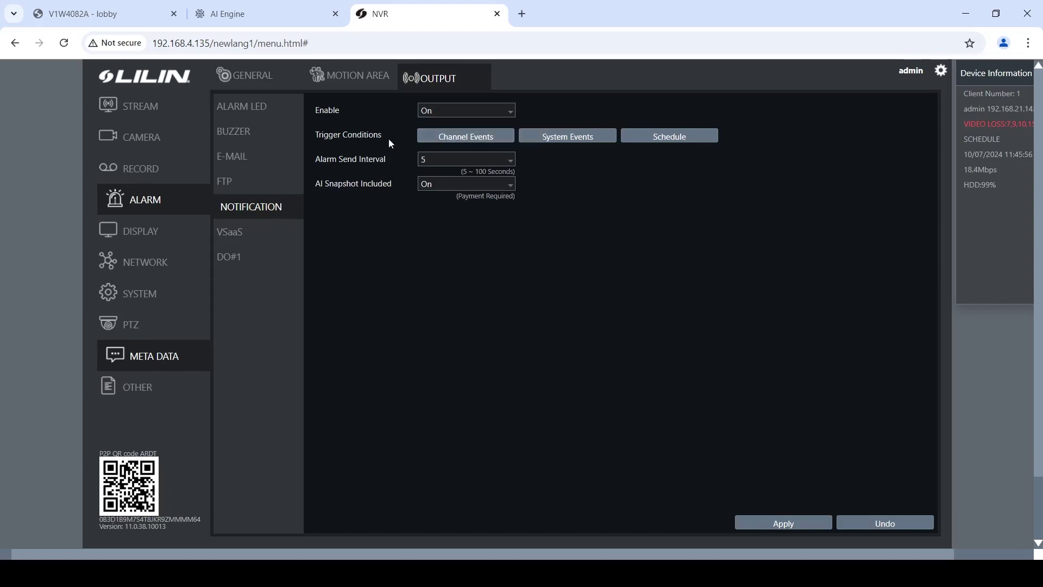
left_click(459, 137)
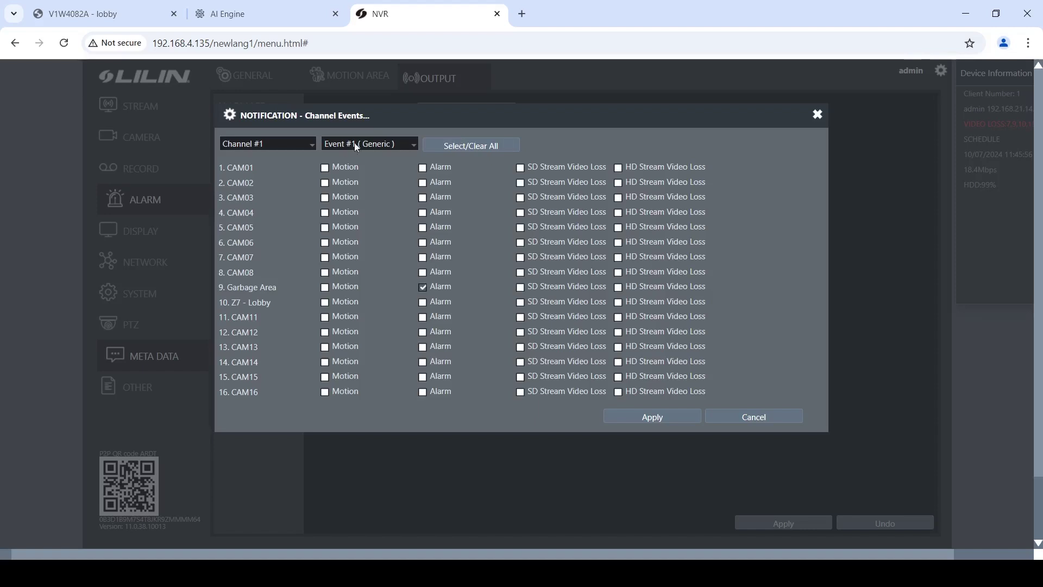
Choose Event #5 Restricted Area Detection for CAM02 Person and Car, then apply.
left_click(373, 146)
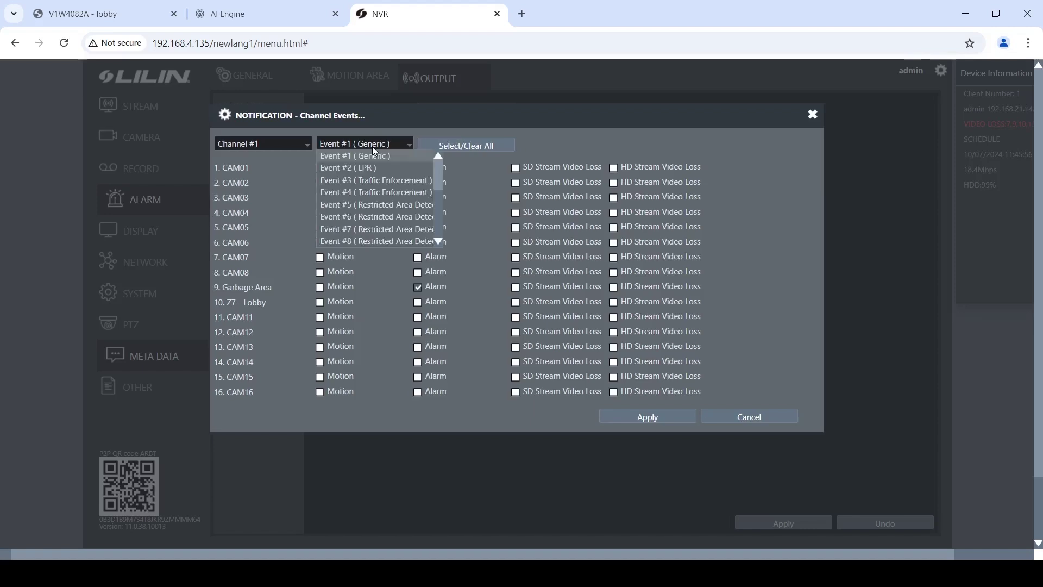
left_click(386, 203)
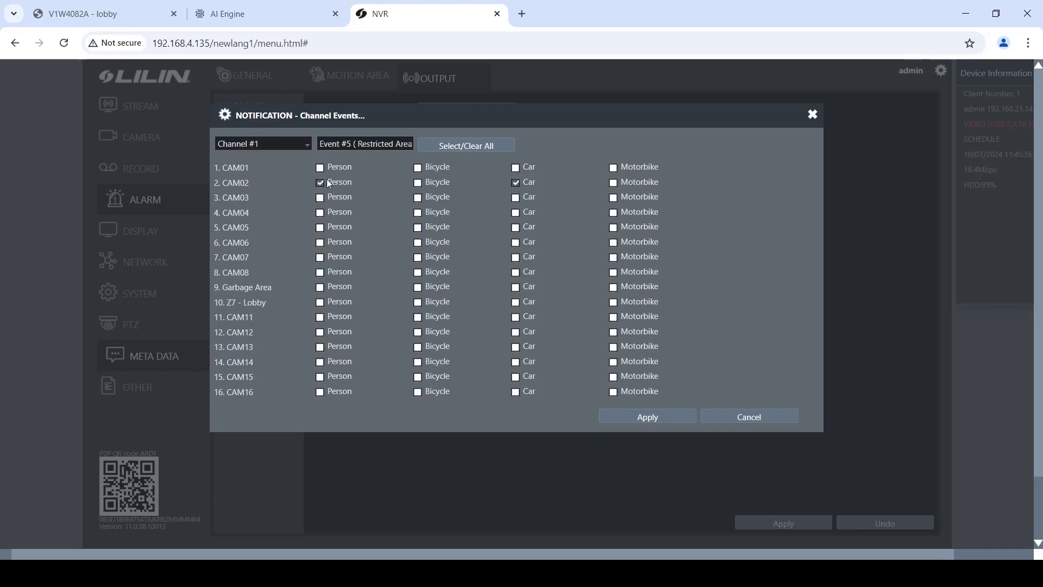
left_click(676, 417)
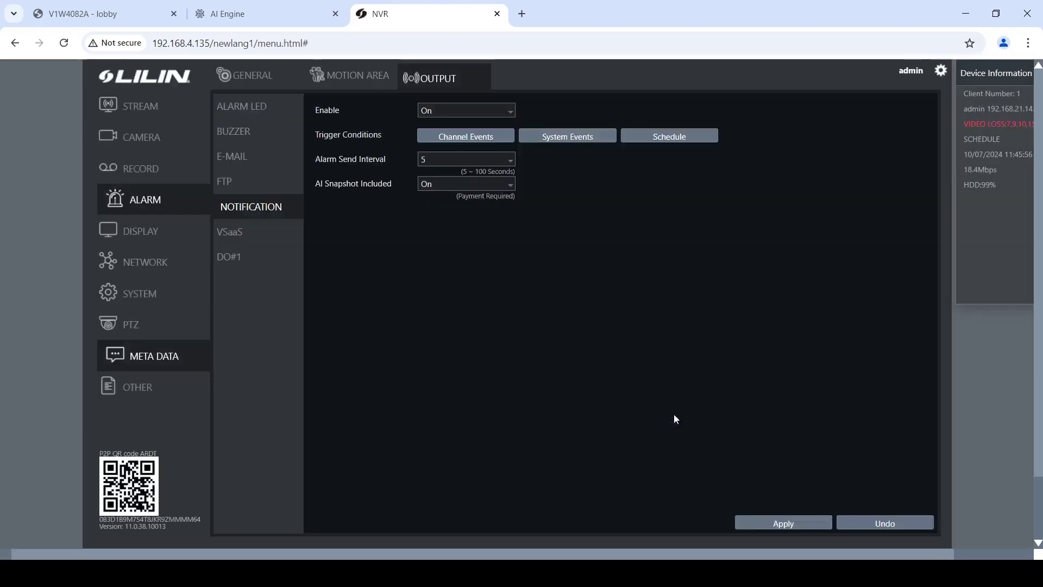
Set the Alarm Send Interval to 50 seconds and apply the notification settings.
left_click(479, 158)
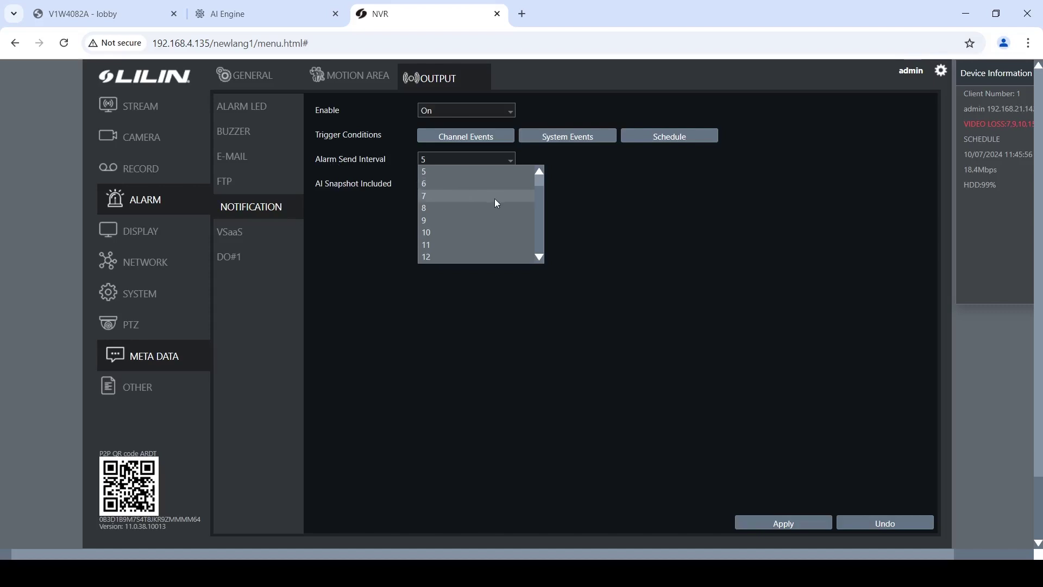
scroll(496, 200, "down", 20)
scroll(498, 230, "up", 15)
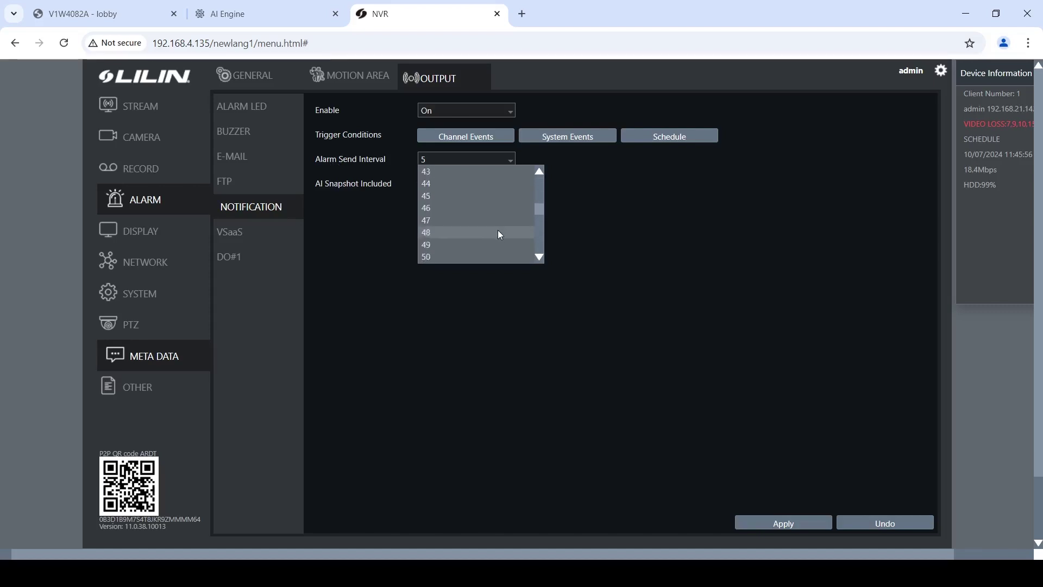
scroll(498, 230, "down", 5)
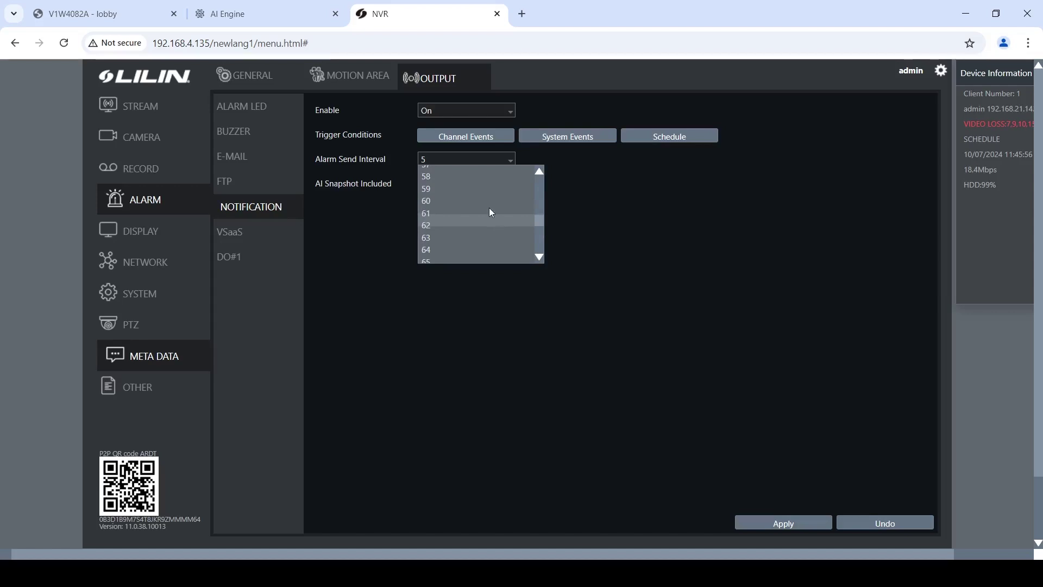
scroll(491, 212, "up", 1)
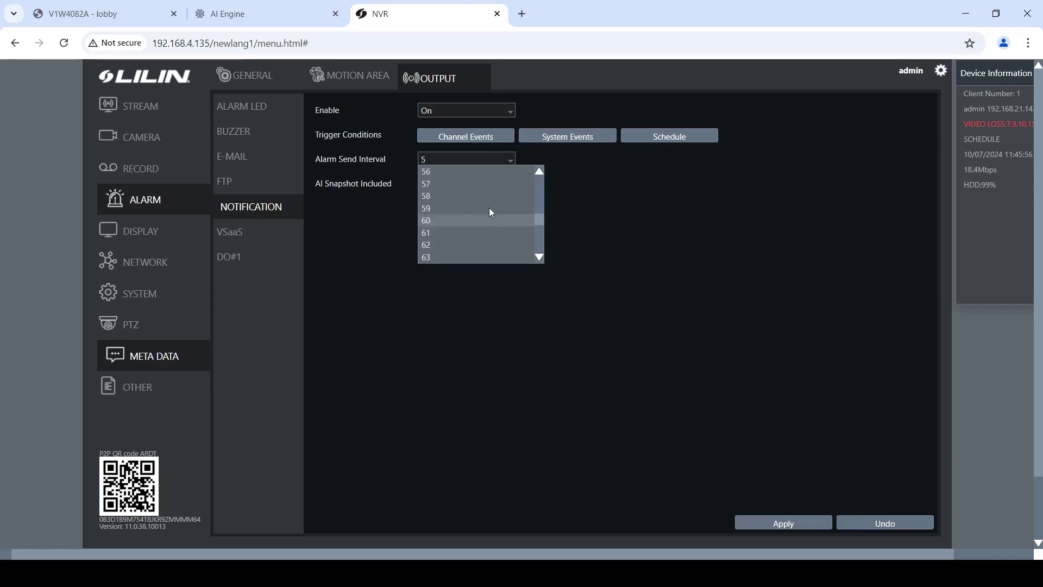
scroll(478, 202, "up", 3)
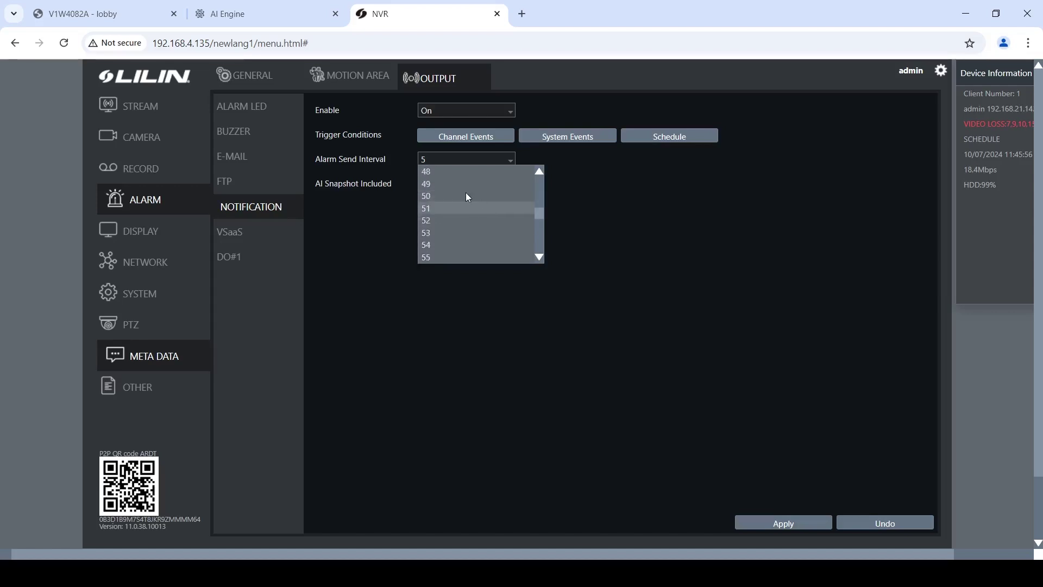
left_click(428, 197)
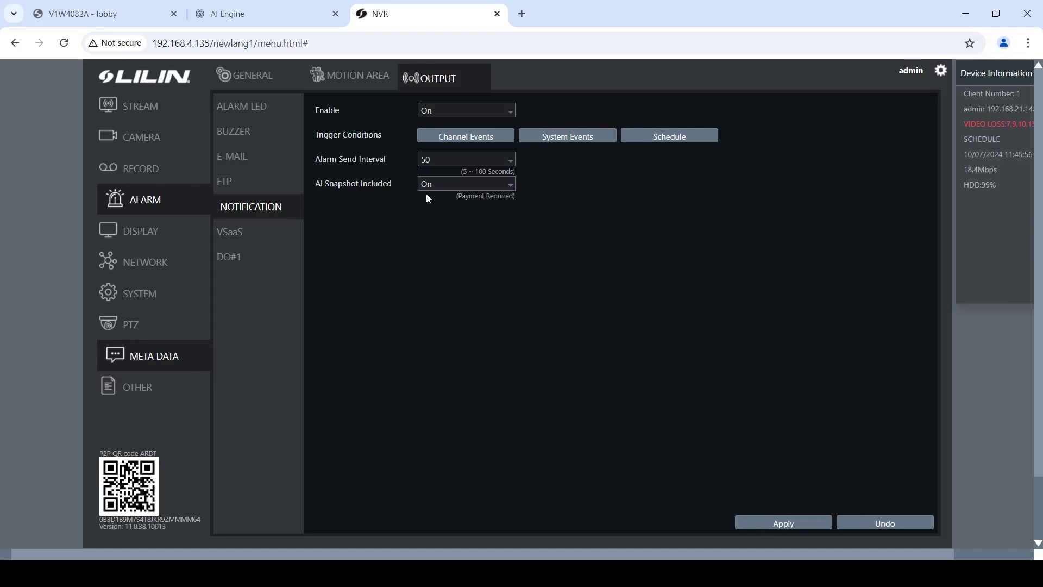
left_click(425, 162)
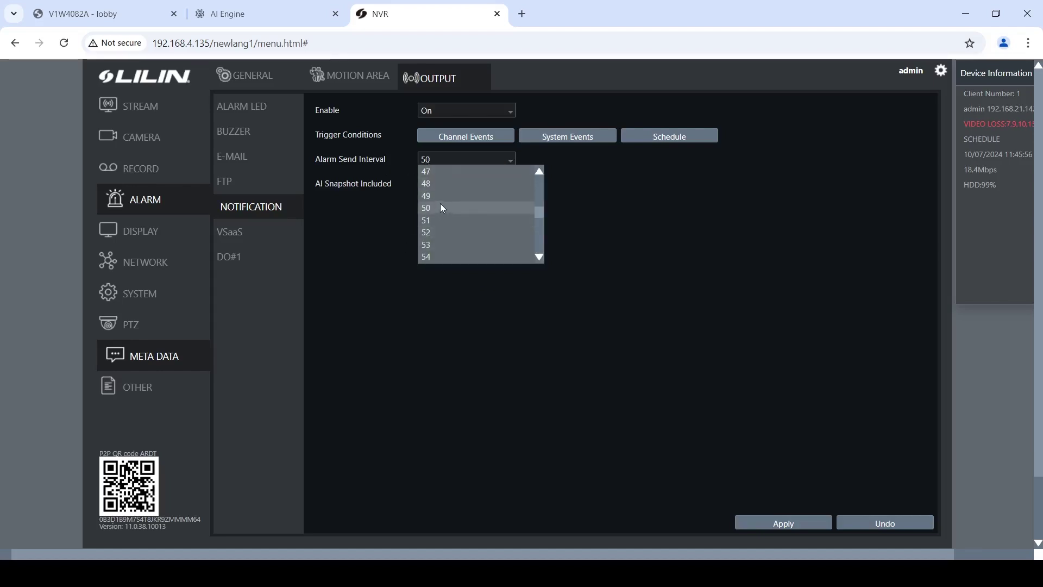
left_click(449, 159)
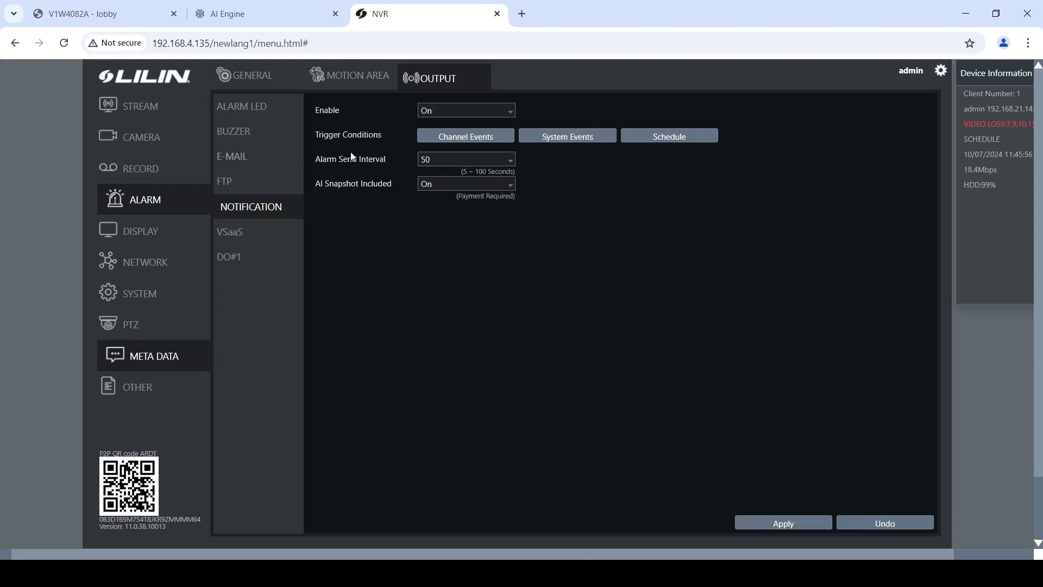
left_click(780, 520)
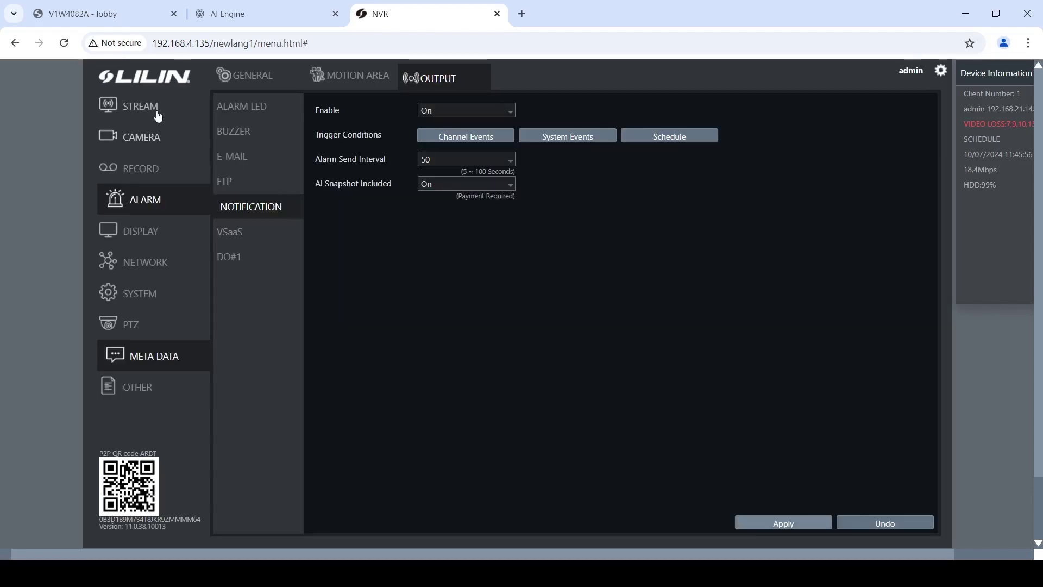
Switch to Live view and enlarge CAM02's lobby feed to show its green detection zone.
left_click(155, 113)
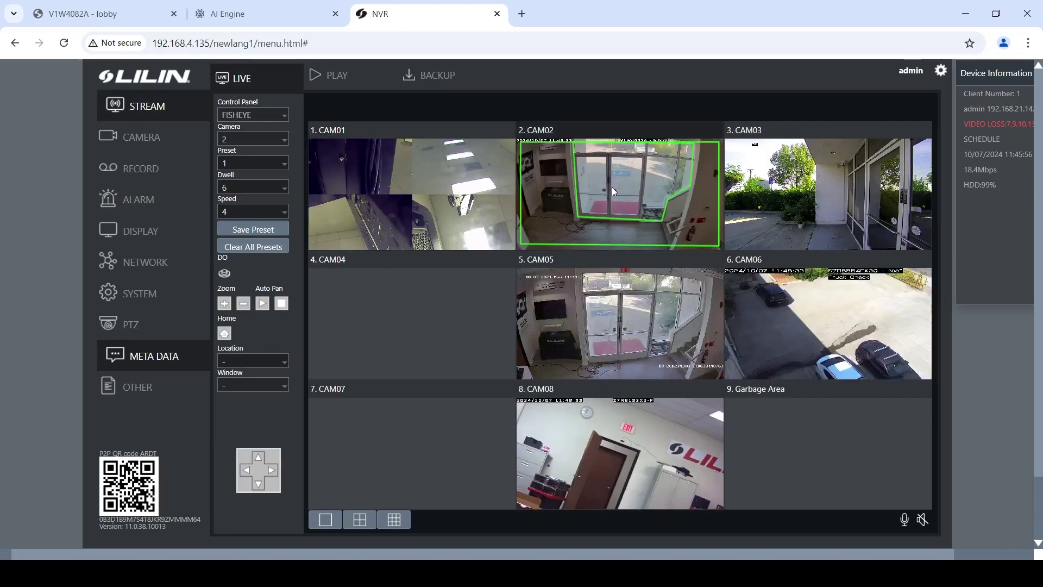
double_click(612, 187)
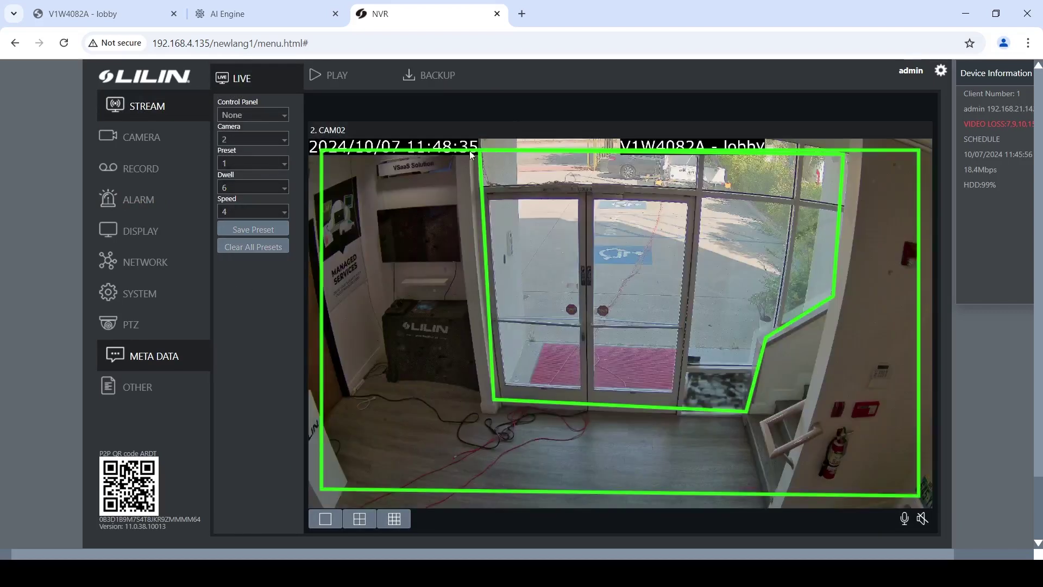